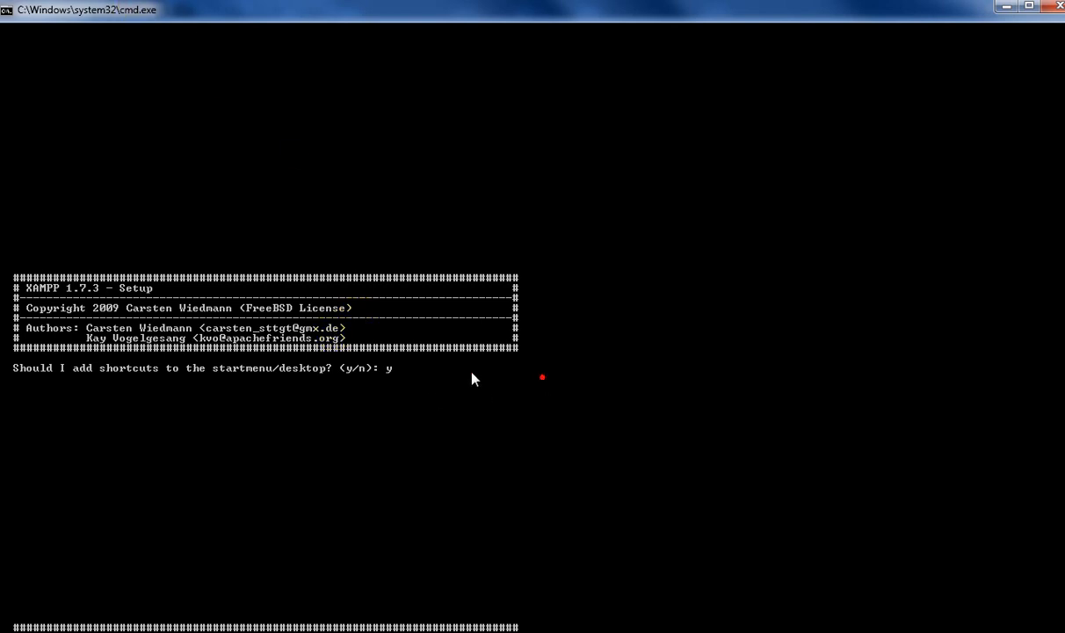
- Review the XAMPP setup prompts about shortcuts, path relocation and portability, down to the final list of options
{"action": "scroll", "coordinate": [296, 356], "scroll_direction": "down", "scroll_amount": 4}
{"action": "scroll", "coordinate": [380, 245], "scroll_direction": "down", "scroll_amount": 5}
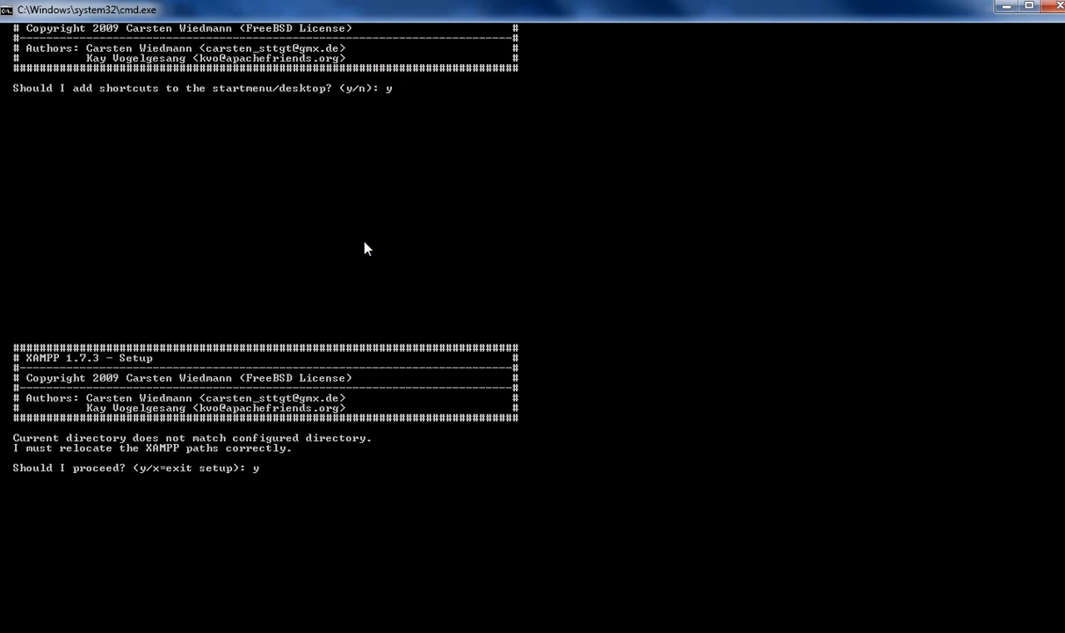
{"action": "scroll", "coordinate": [366, 249], "scroll_direction": "down", "scroll_amount": 5}
{"action": "scroll", "coordinate": [313, 271], "scroll_direction": "down", "scroll_amount": 12}
{"action": "scroll", "coordinate": [314, 285], "scroll_direction": "down", "scroll_amount": 5}
{"action": "scroll", "coordinate": [204, 453], "scroll_direction": "down", "scroll_amount": 20}
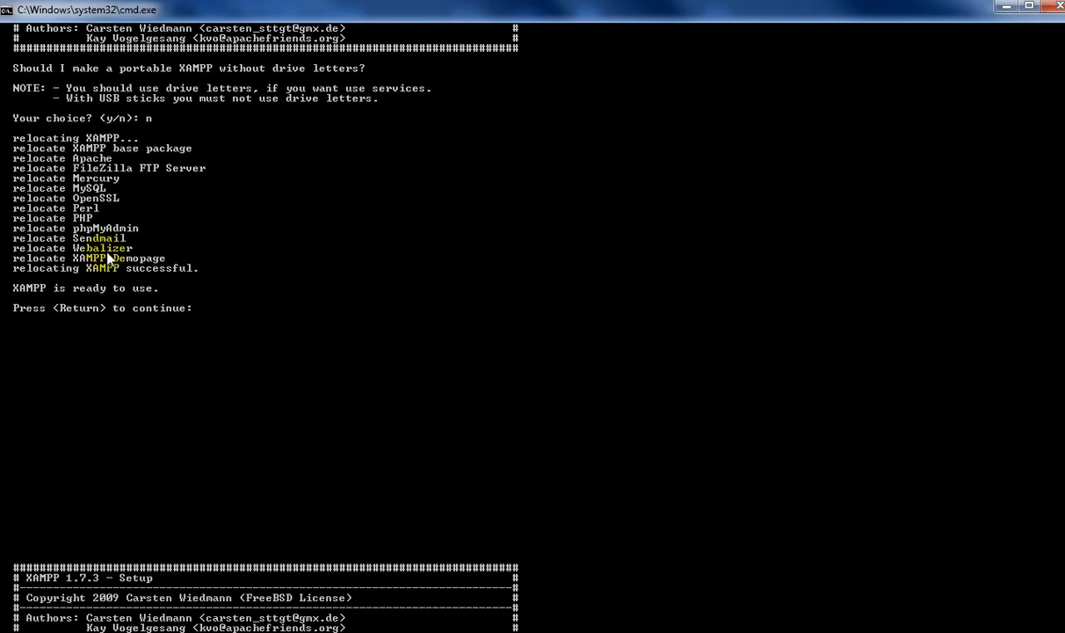
{"action": "scroll", "coordinate": [114, 264], "scroll_direction": "down", "scroll_amount": 20}
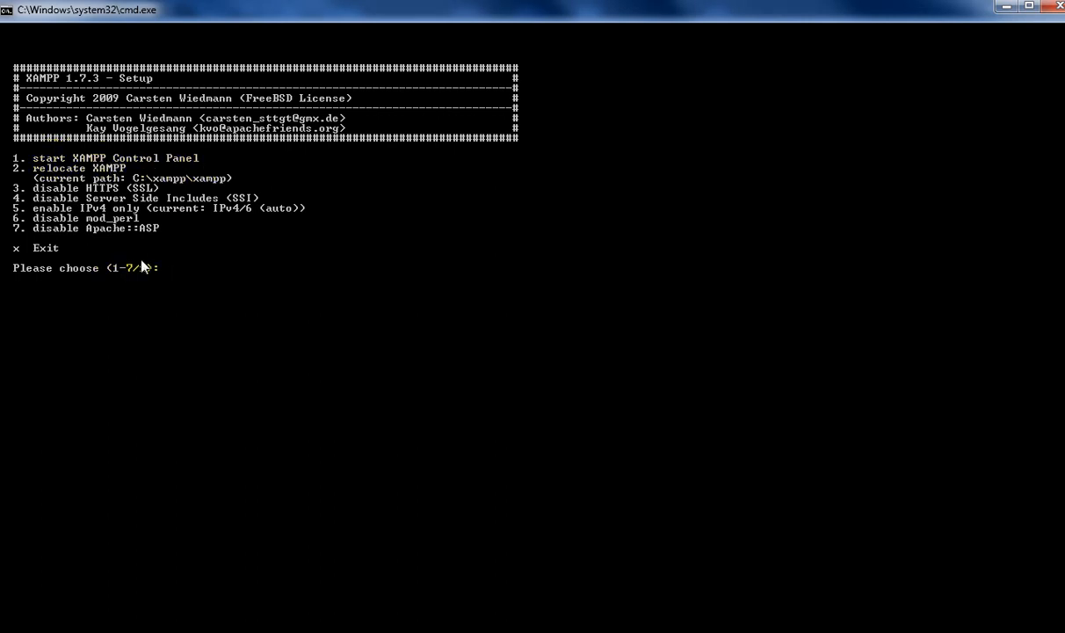
- Launch the XAMPP Control Panel with setup option 1 and start the Apache and MySql modules
{"action": "type", "text": "1"}
{"action": "key", "text": "Return"}
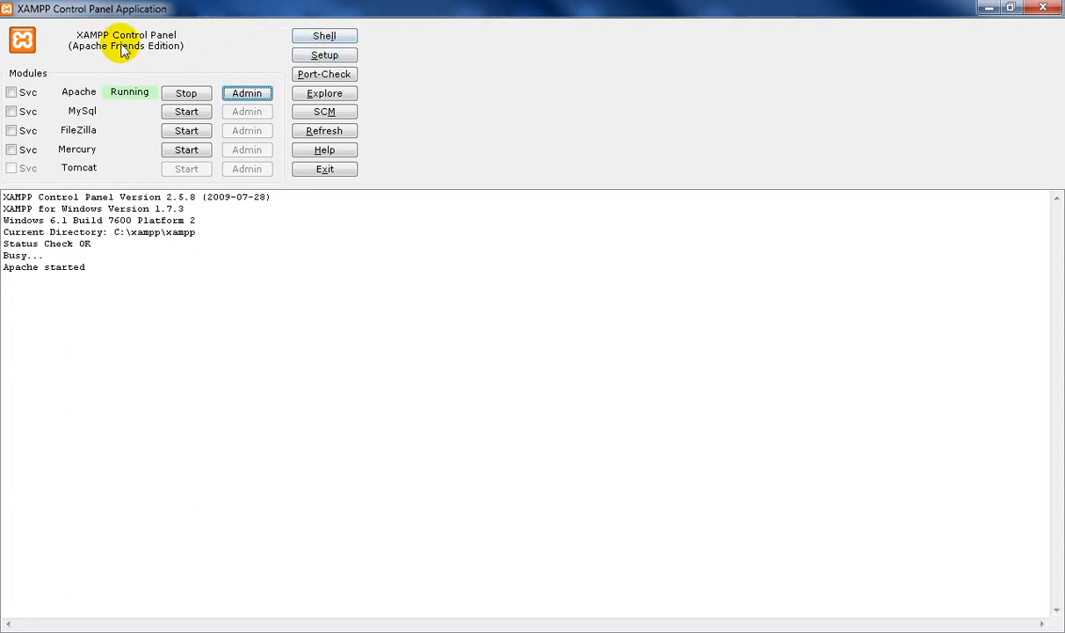
{"action": "left_click", "coordinate": [186, 114]}
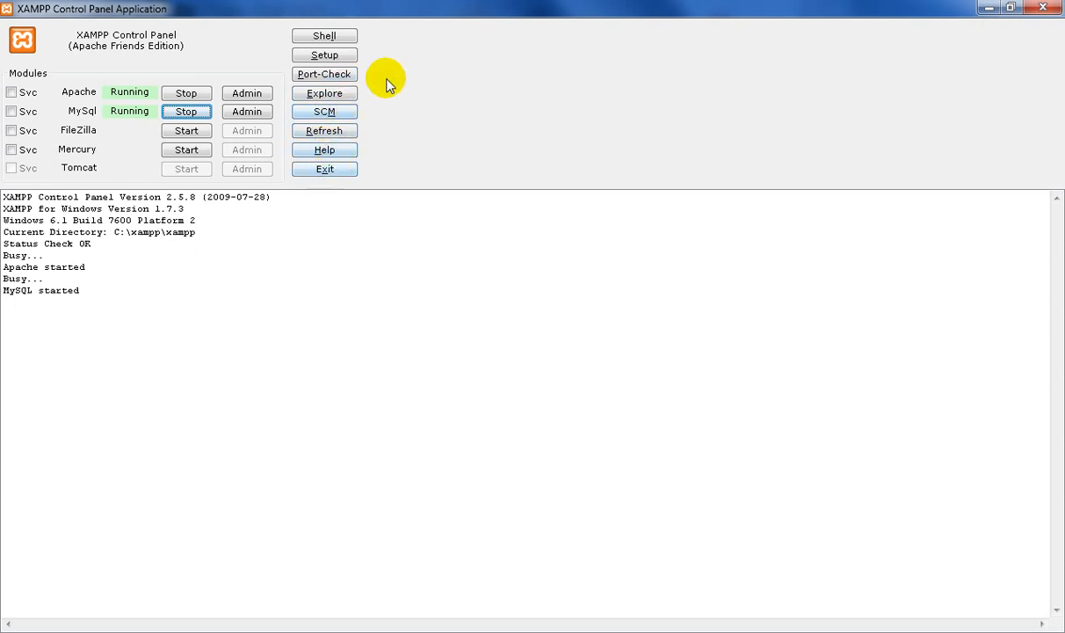
- Explore the XAMPP installation folder in a maximized window and look inside its apache folder
{"action": "left_click", "coordinate": [326, 96]}
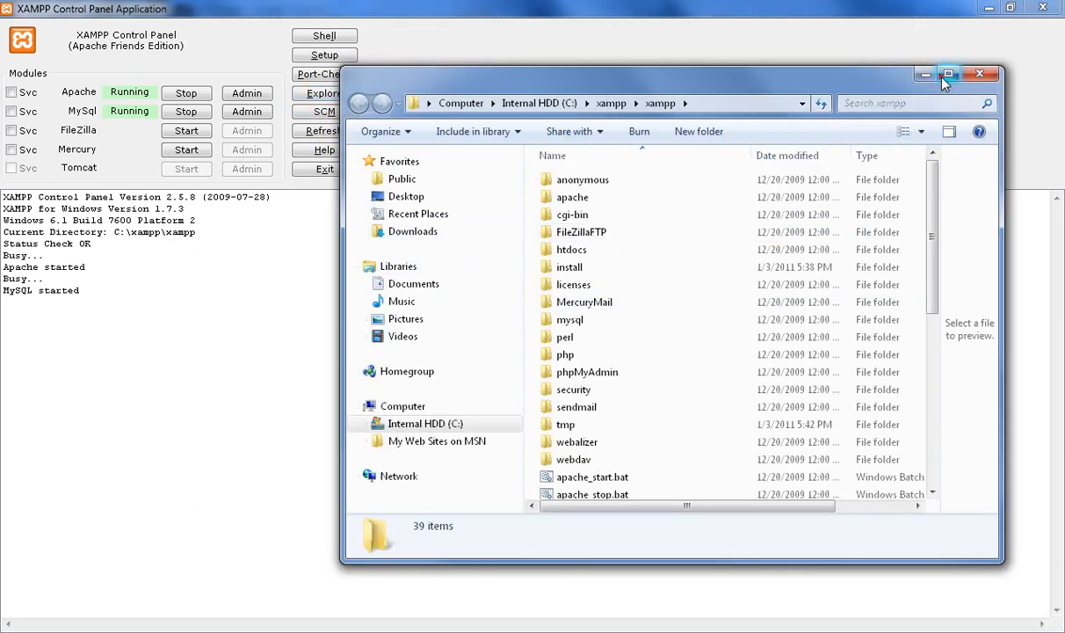
{"action": "left_click", "coordinate": [947, 73]}
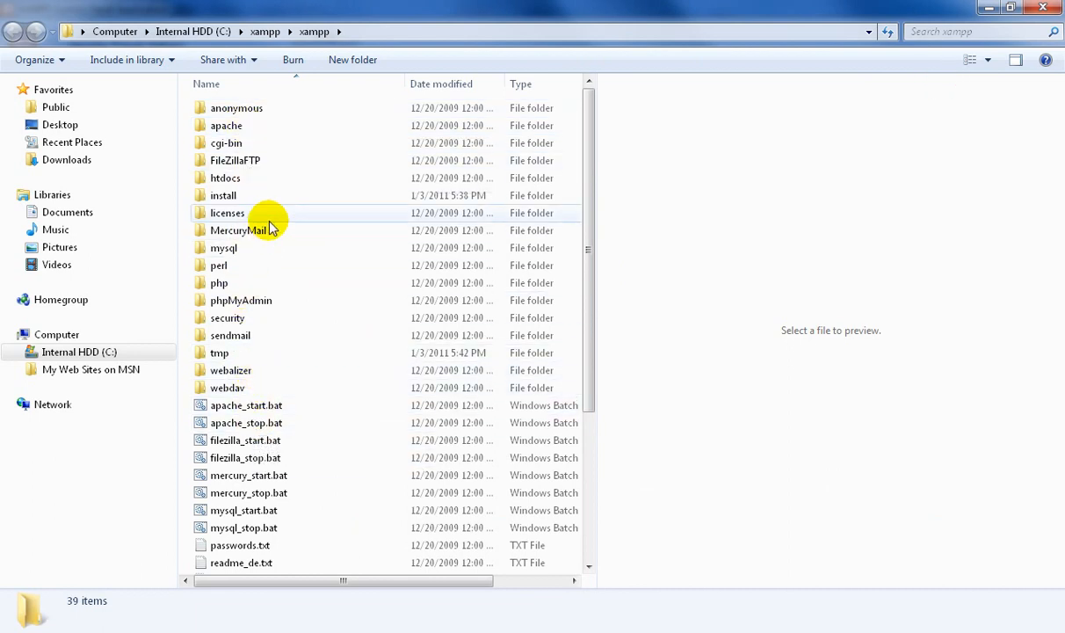
{"action": "double_click", "coordinate": [267, 126]}
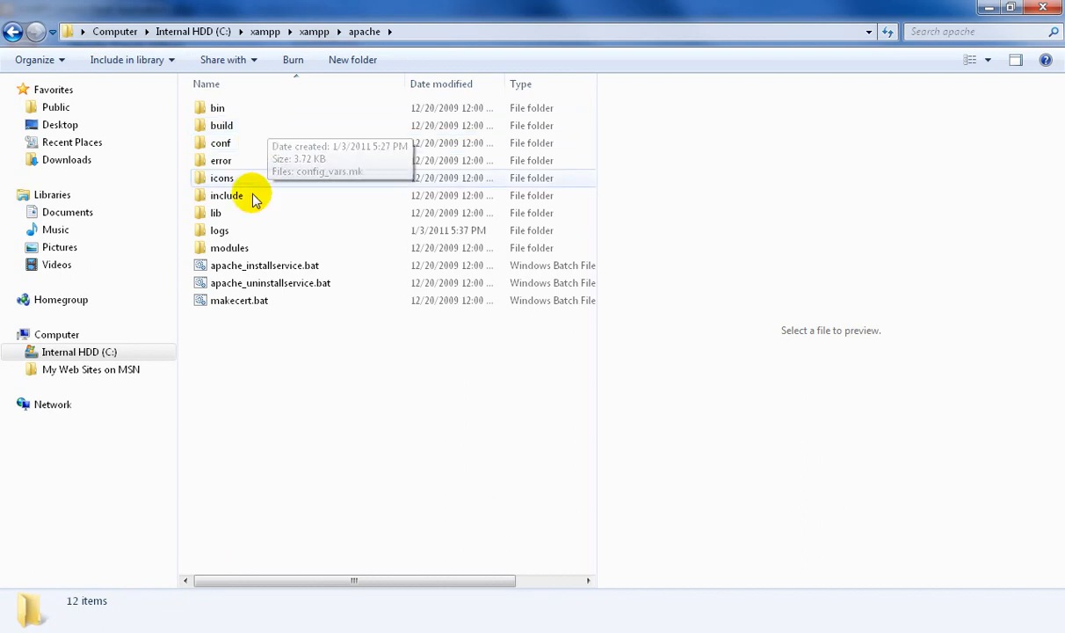
{"action": "left_click", "coordinate": [12, 32]}
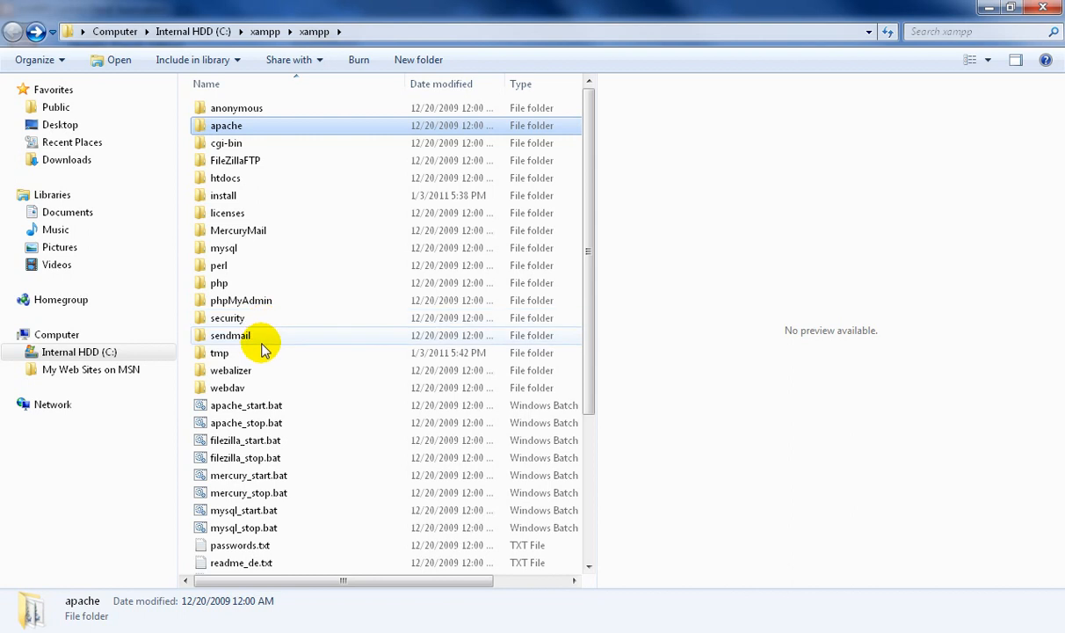
- Look inside the php folder, return to the xampp folder and open htdocs to view its files
{"action": "double_click", "coordinate": [245, 283]}
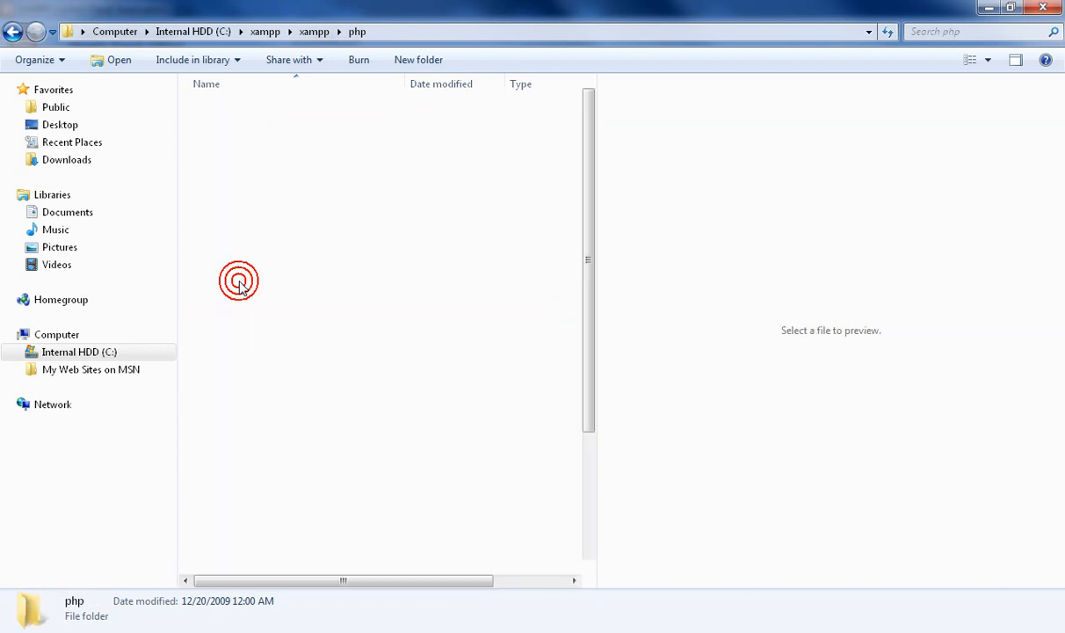
{"action": "left_click", "coordinate": [12, 32]}
{"action": "double_click", "coordinate": [255, 175]}
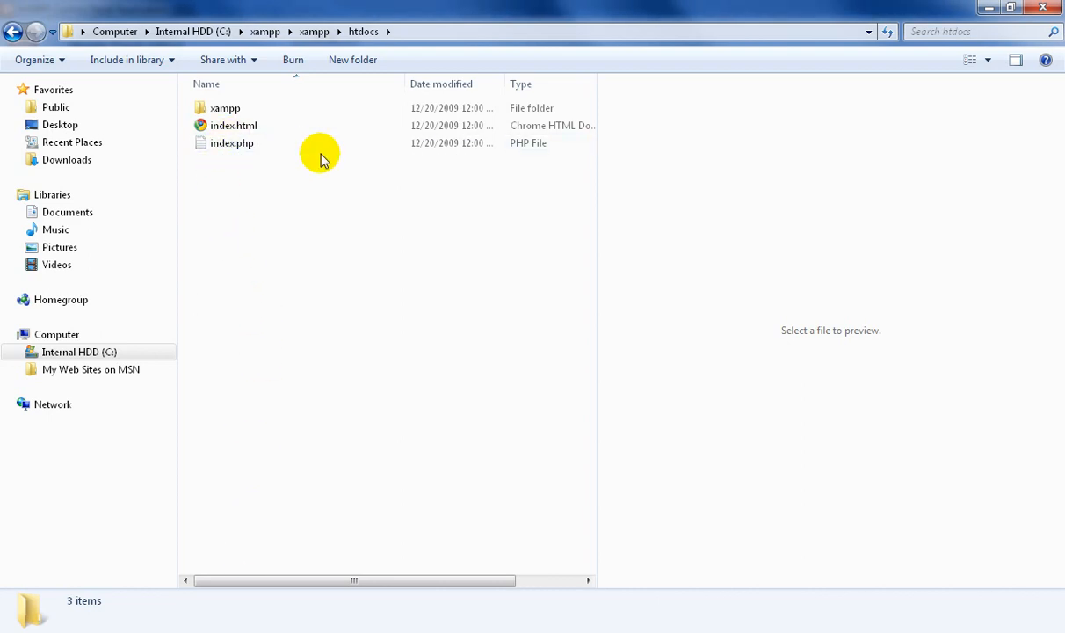
{"action": "mouse_move", "coordinate": [273, 152]}
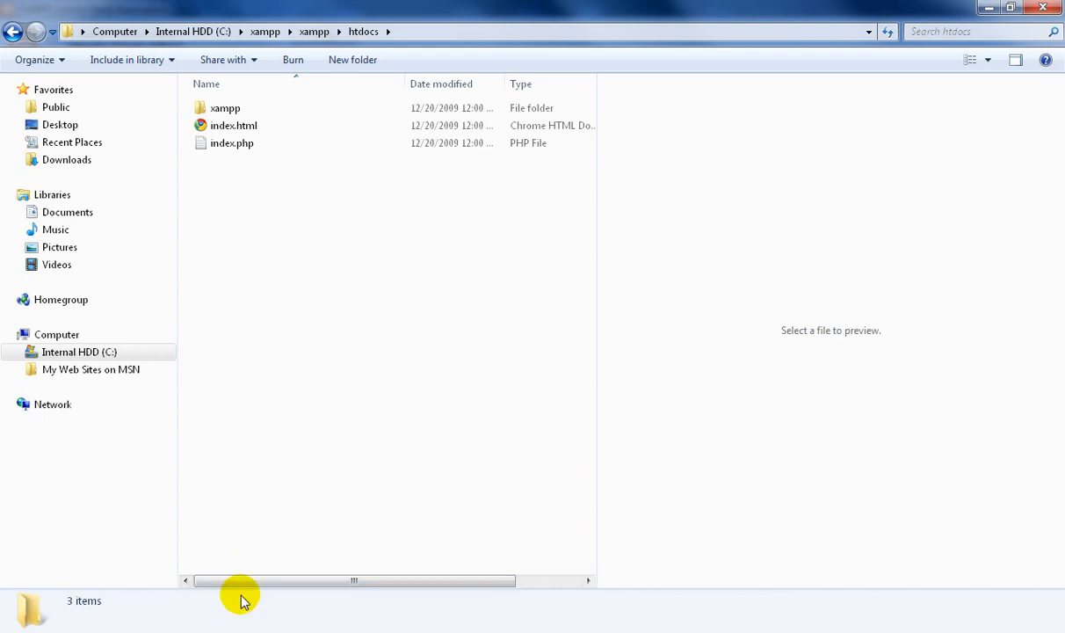
- Switch to the Google Chrome window showing XAMPP 1.7.3 and load localhost/xampp/
{"action": "mouse_move", "coordinate": [266, 555]}
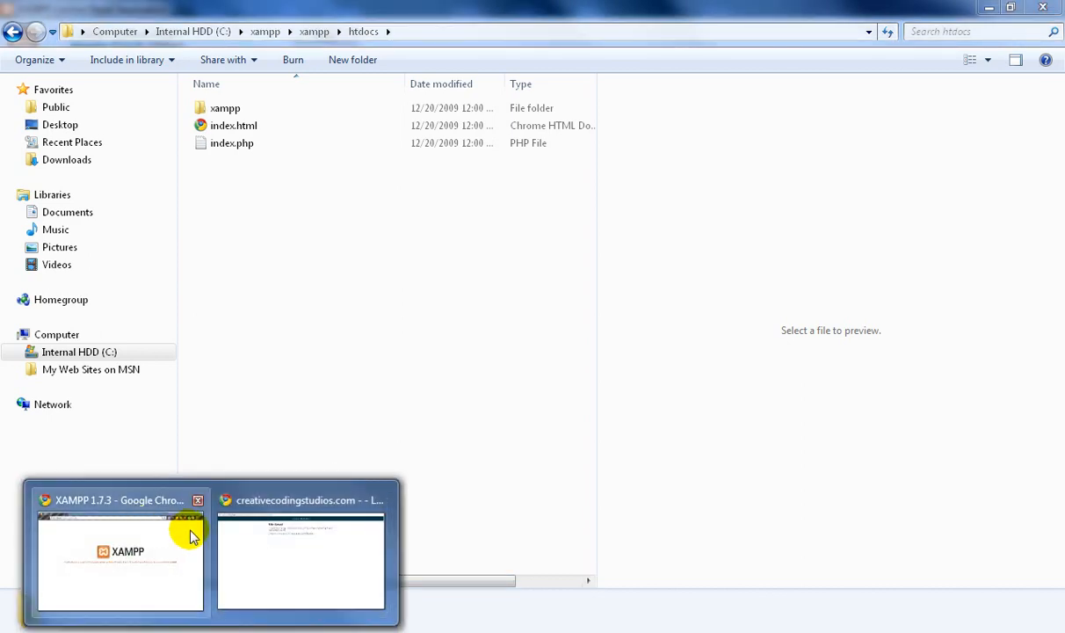
{"action": "left_click", "coordinate": [147, 538]}
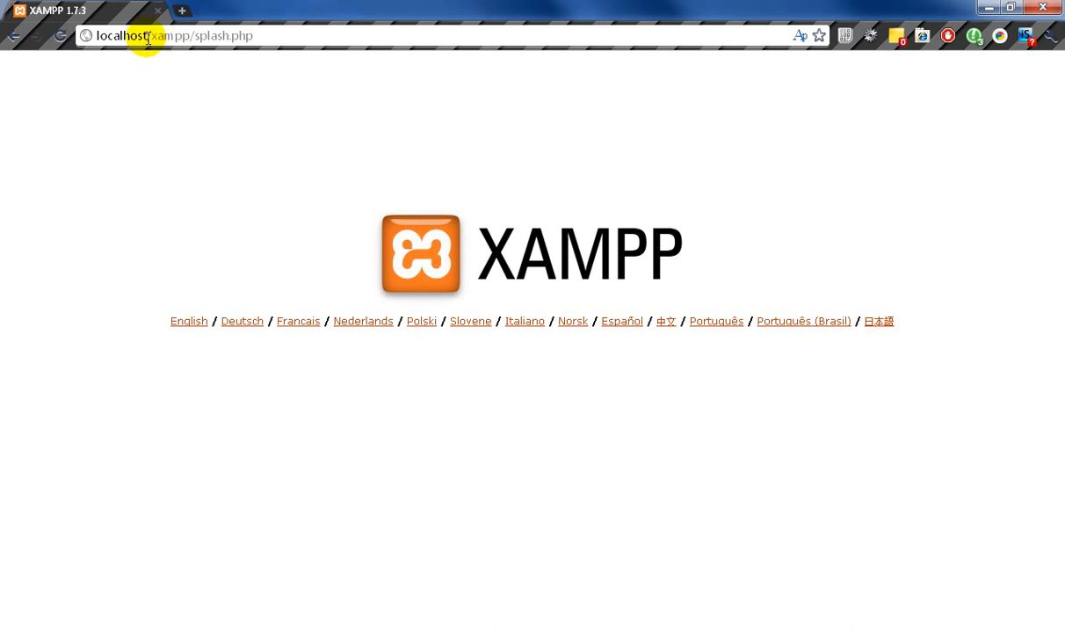
{"action": "left_click_drag", "start_coordinate": [255, 35], "coordinate": [149, 39]}
{"action": "type", "text": "xampp/"}
{"action": "key", "text": "Return"}
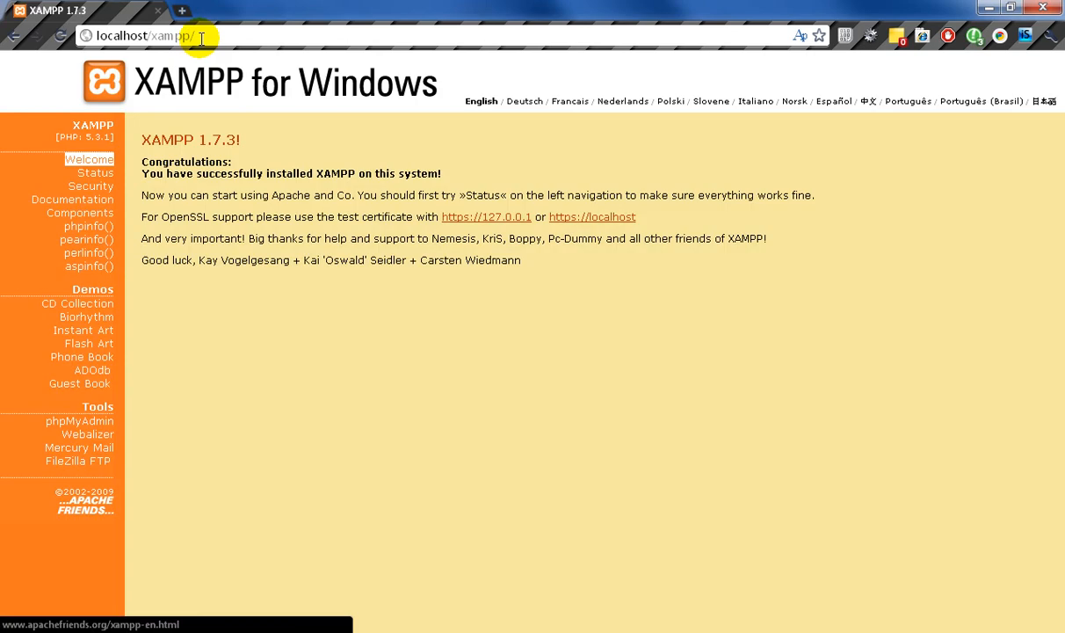
- Load localhost/xampp/splash.php and choose English as the language of the XAMPP pages
{"action": "left_click", "coordinate": [314, 26]}
{"action": "left_click", "coordinate": [318, 27]}
{"action": "type", "text": "set"}
{"action": "key", "text": "BackSpace"}
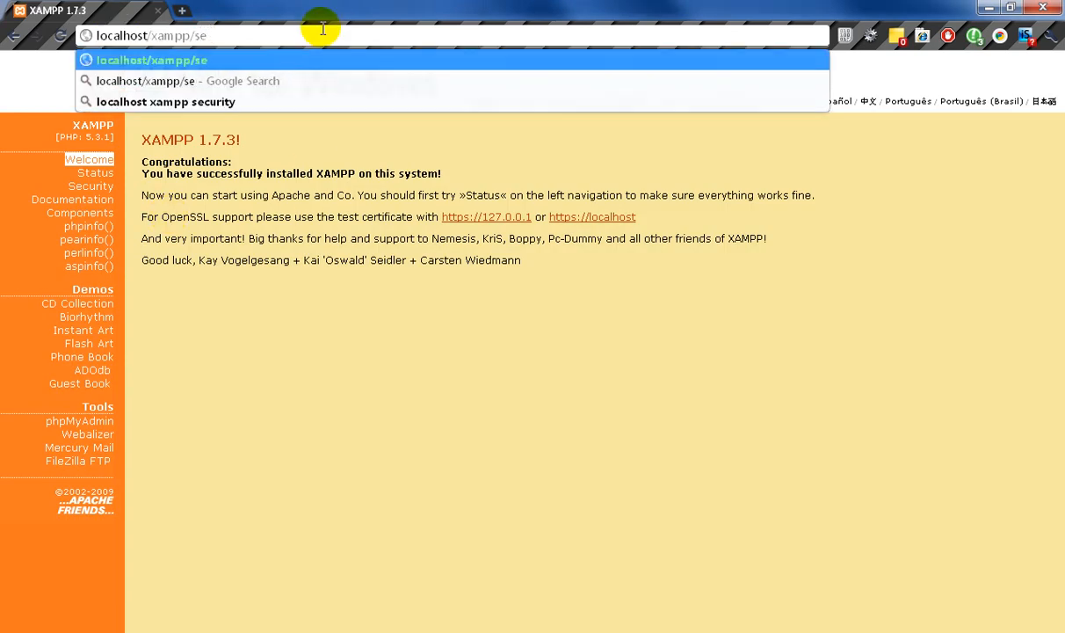
{"action": "type", "text": "t"}
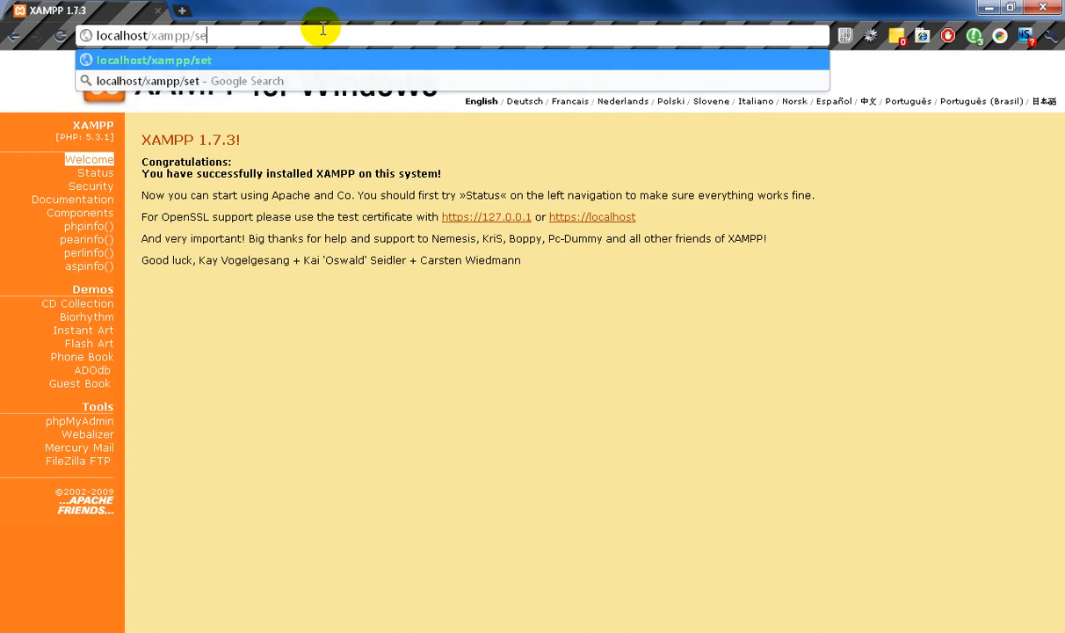
{"action": "key", "text": "BackSpace"}
{"action": "key", "text": "BackSpace"}
{"action": "key", "text": "BackSpace"}
{"action": "key", "text": "Down"}
{"action": "key", "text": "Return"}
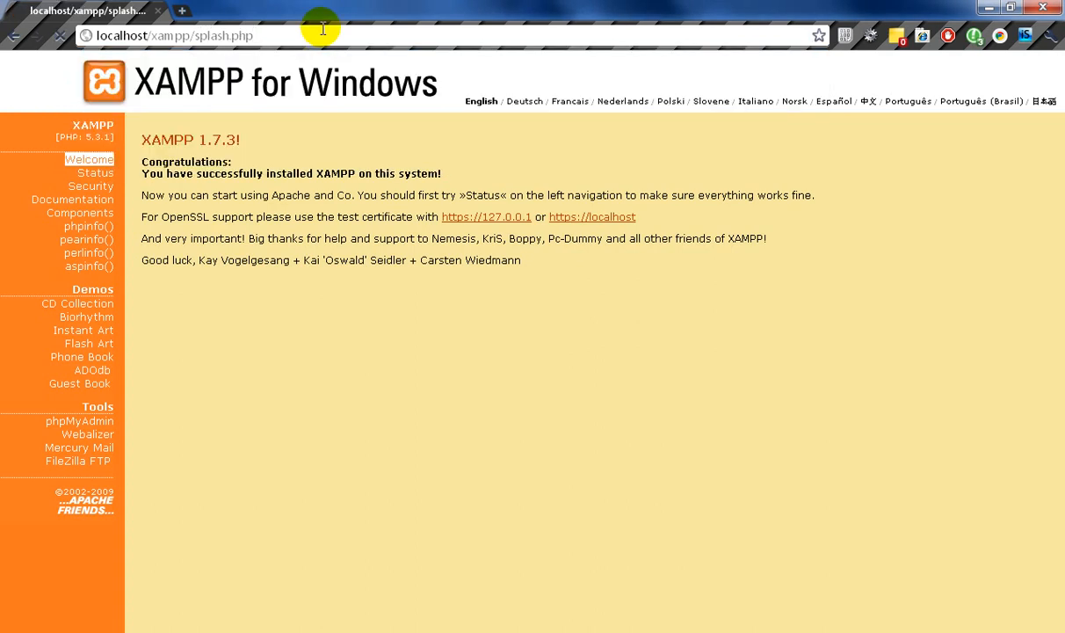
{"action": "left_click", "coordinate": [190, 322]}
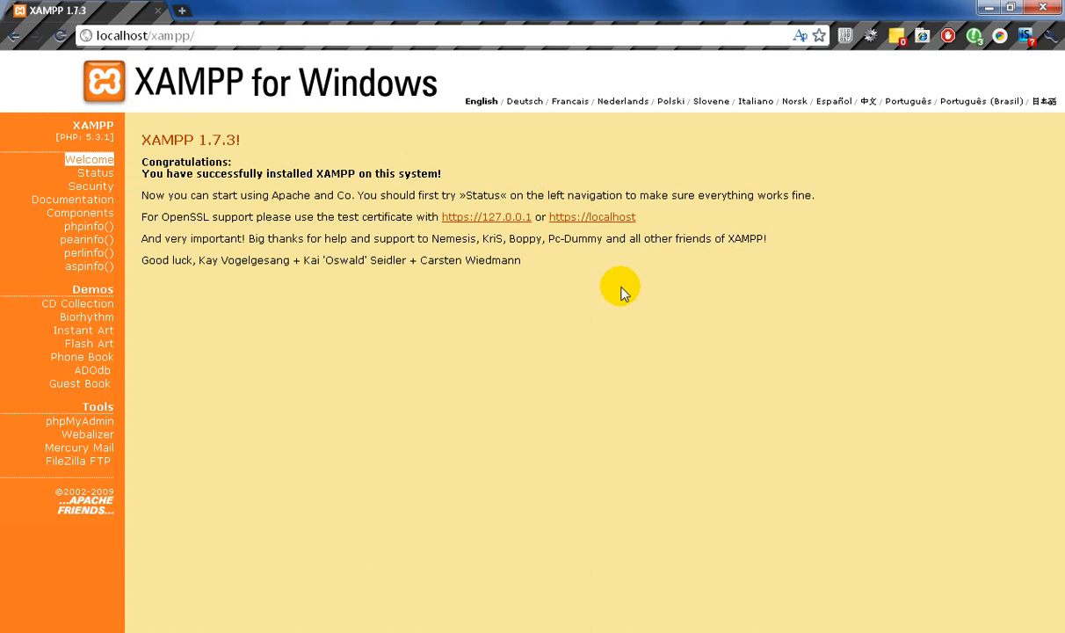
{"action": "middle_click", "coordinate": [488, 216]}
{"action": "left_click", "coordinate": [195, 10]}
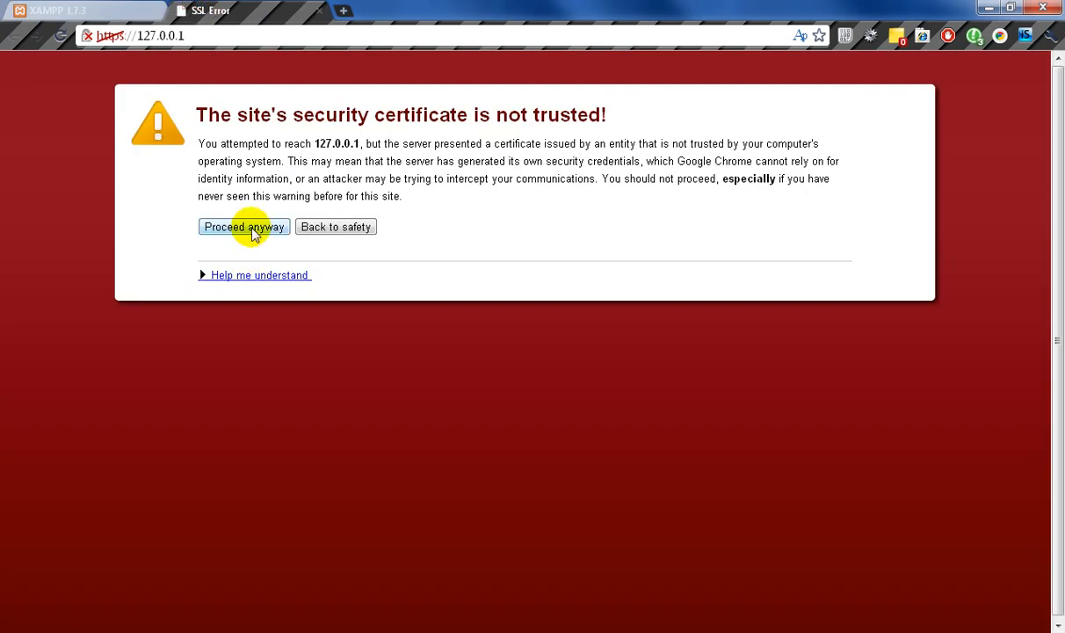
{"action": "left_click", "coordinate": [250, 229]}
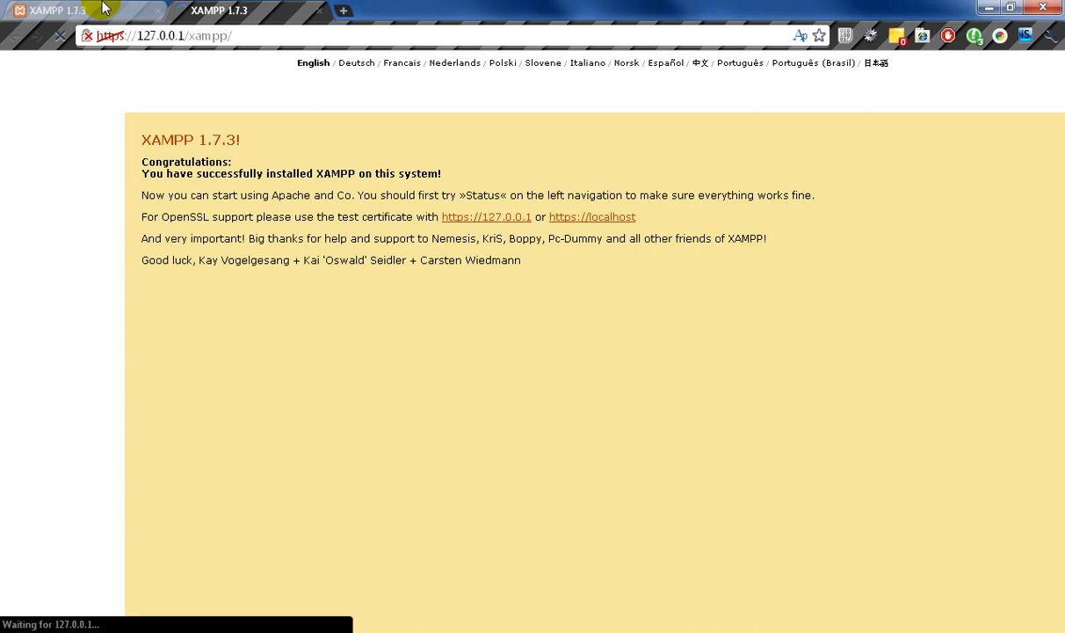
{"action": "left_click", "coordinate": [103, 10]}
{"action": "left_click", "coordinate": [228, 15]}
{"action": "left_click", "coordinate": [122, 13]}
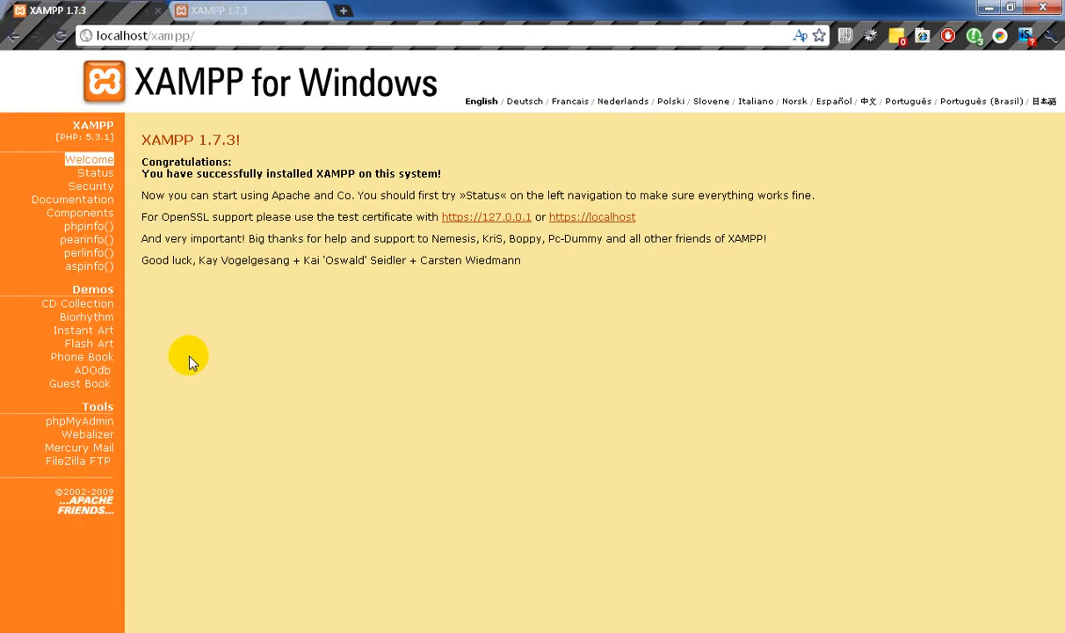
- View the XAMPP Status and phpinfo() pages, and return to the Welcome page
{"action": "left_click", "coordinate": [107, 181]}
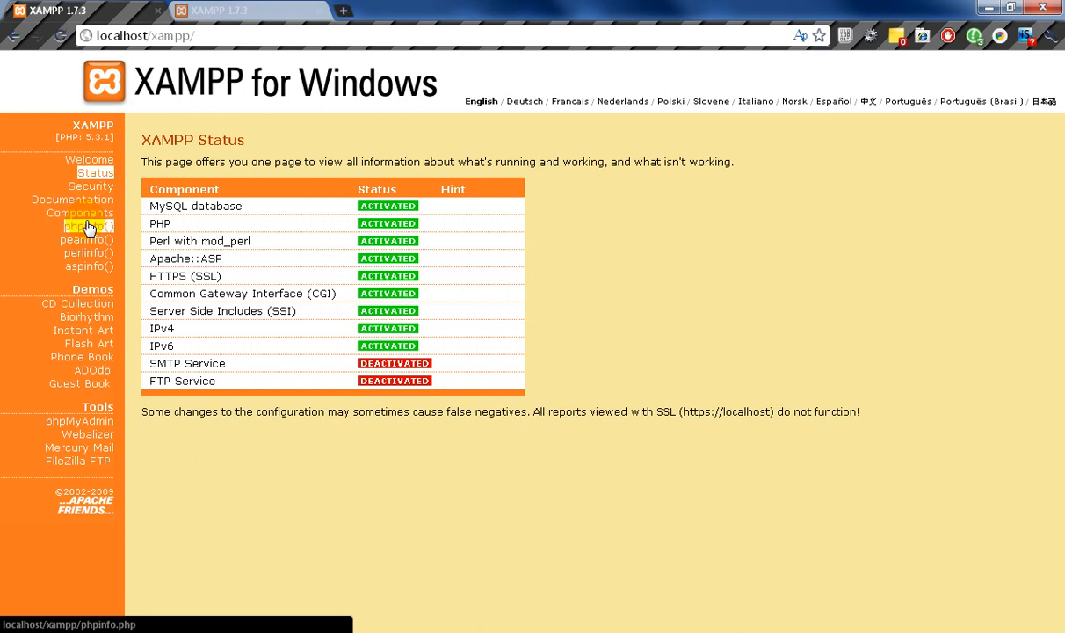
{"action": "left_click", "coordinate": [101, 225]}
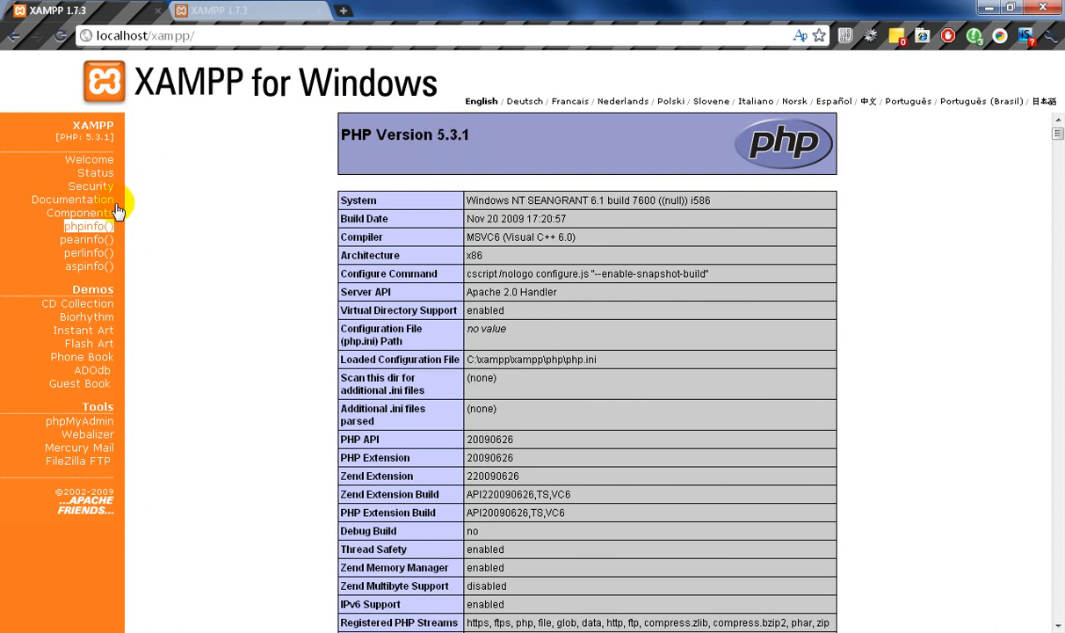
{"action": "left_click", "coordinate": [88, 162]}
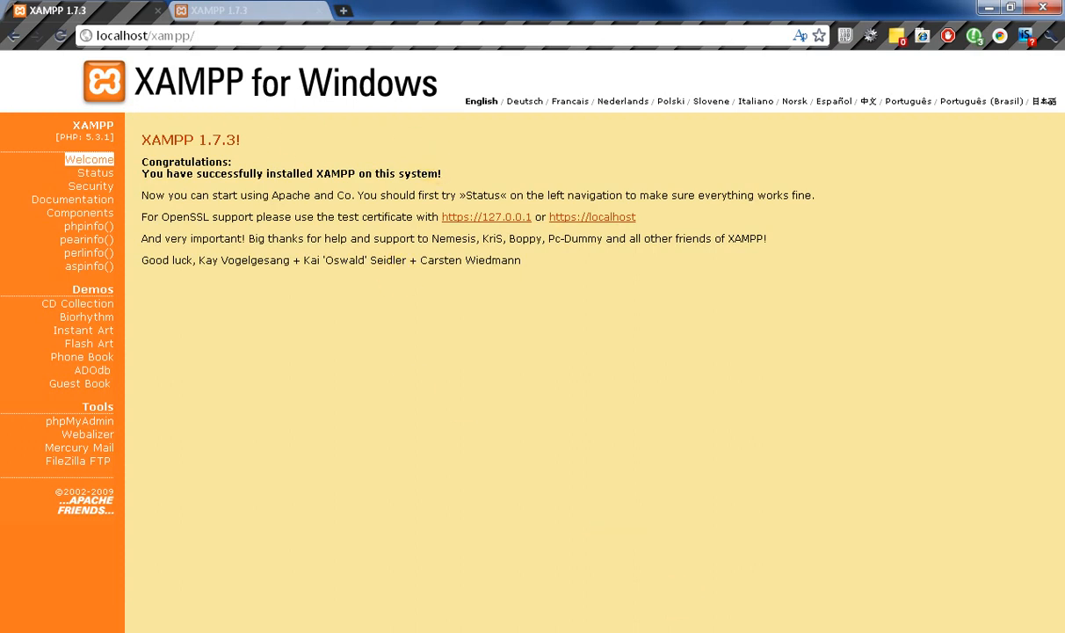
- Minimize the XAMPP Control Panel and select the xampp/ part of the localhost address in Chrome
{"action": "key", "text": "alt+Tab"}
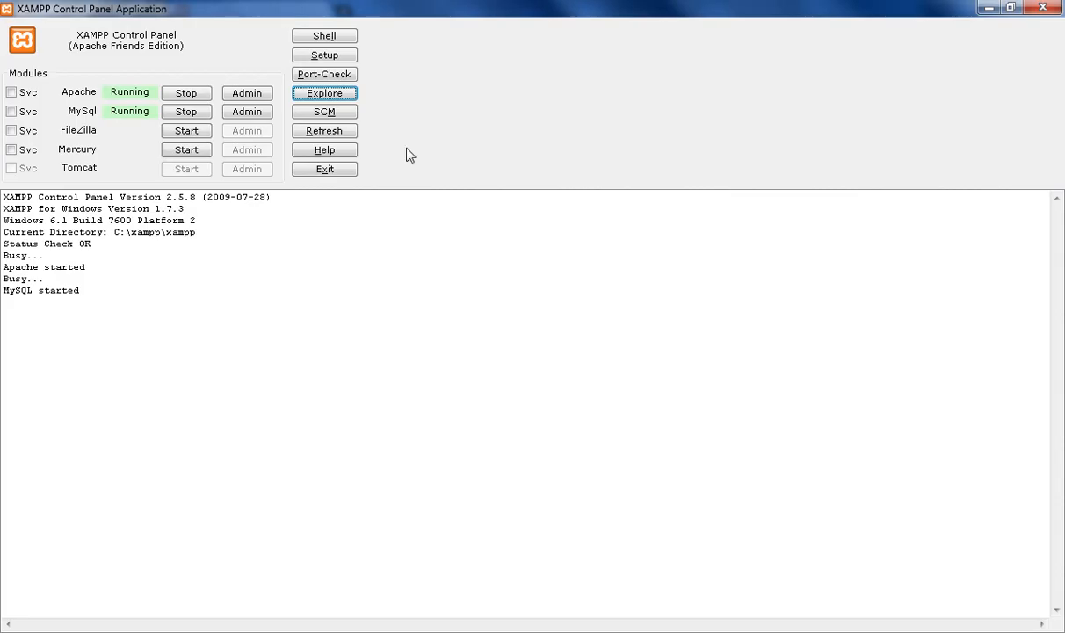
{"action": "left_click", "coordinate": [989, 8]}
{"action": "left_click_drag", "start_coordinate": [190, 35], "coordinate": [156, 36]}
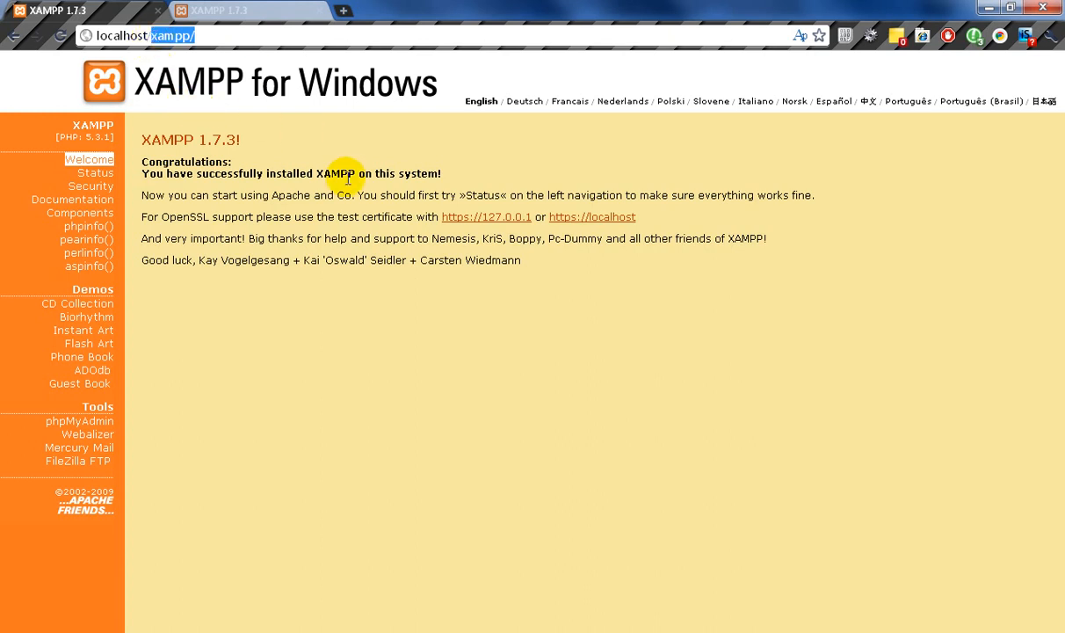
- Switch to the File Explorer window showing the htdocs folder
{"action": "key", "text": "alt+Tab"}
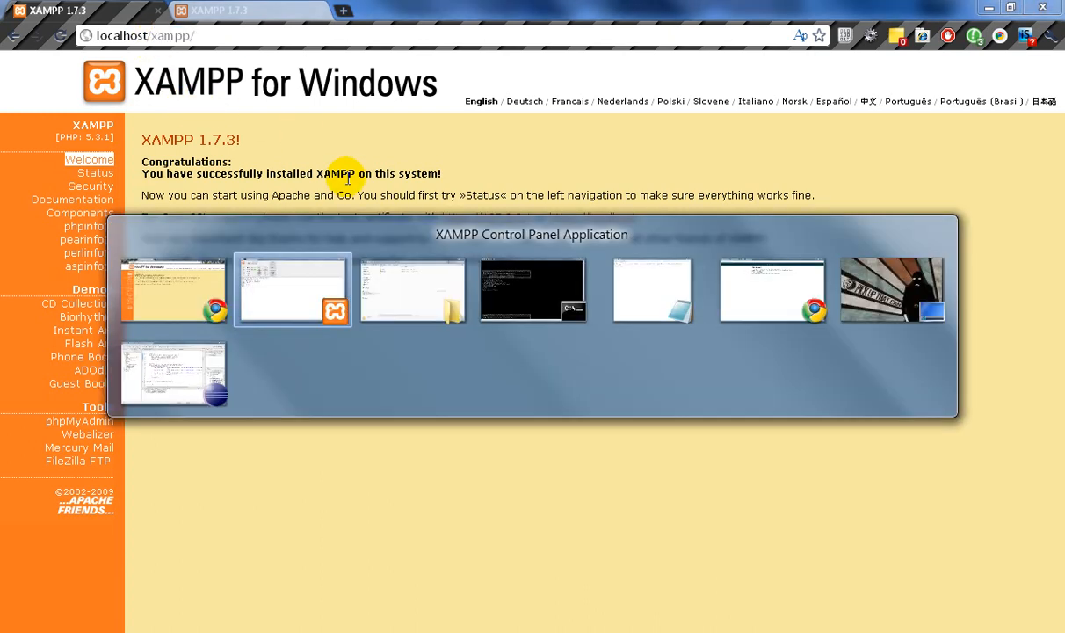
{"action": "key", "text": "alt+Tab"}
{"action": "key", "text": "alt+Tab"}
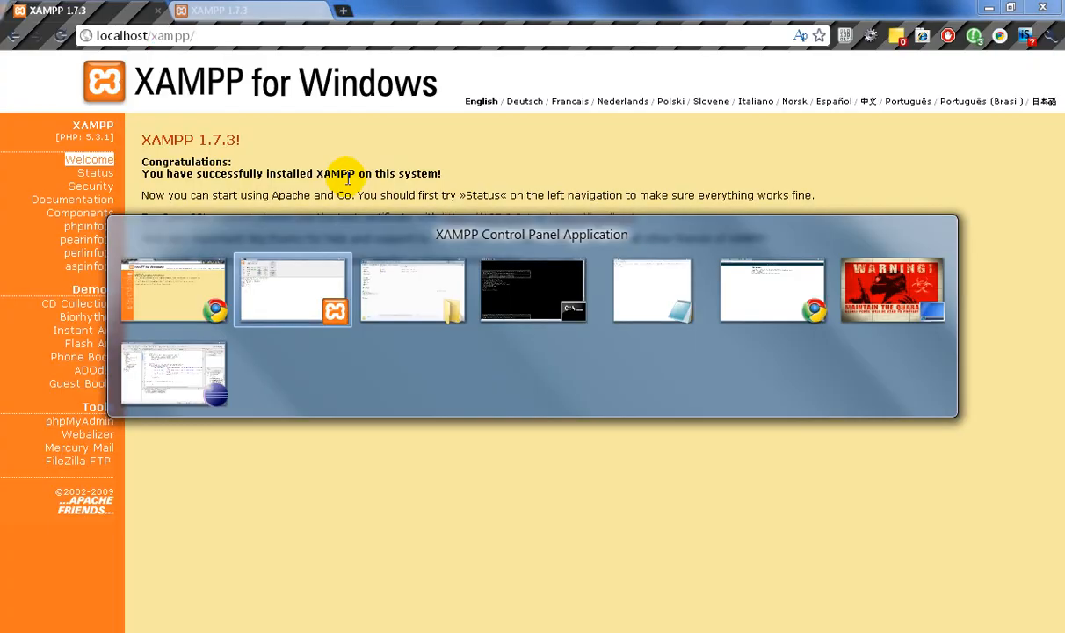
{"action": "key", "text": "alt+Tab"}
{"action": "key", "text": "alt+Tab"}
{"action": "key", "text": "alt+Tab"}
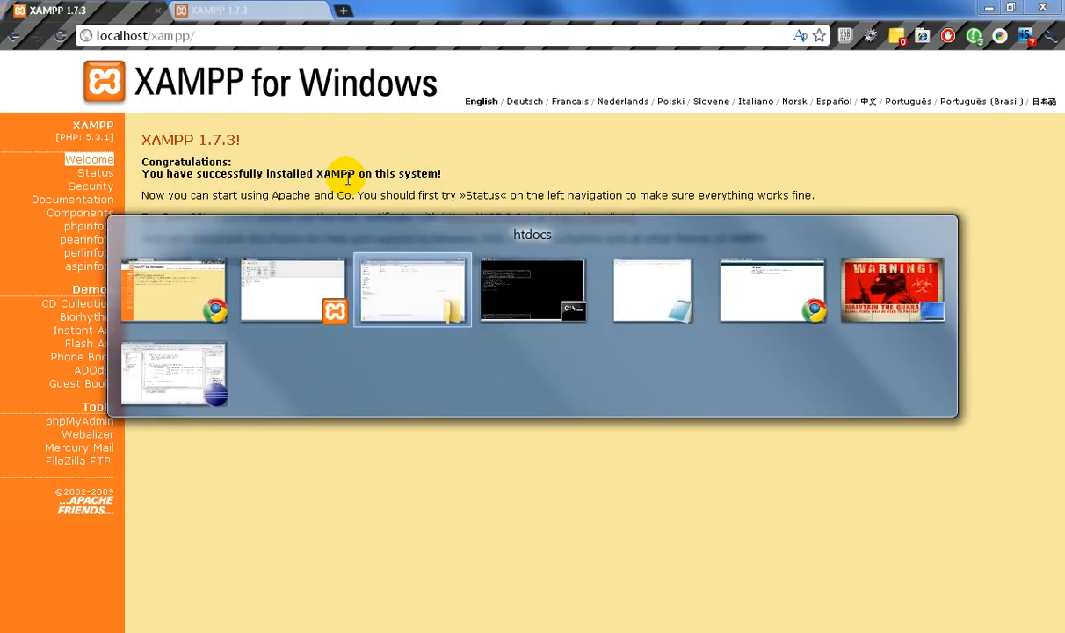
{"action": "key", "text": "alt+Tab"}
{"action": "key", "text": "alt+Tab"}
{"action": "key", "text": "alt+Tab"}
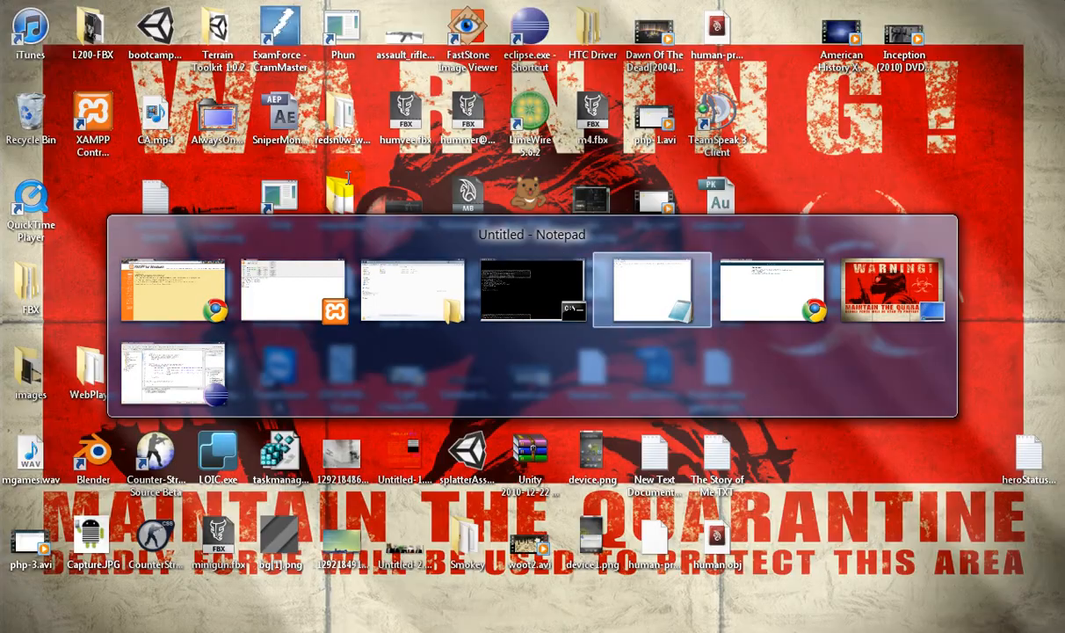
{"action": "key", "text": "alt+Tab"}
{"action": "key", "text": "alt+Tab"}
{"action": "key", "text": "alt+Tab"}
{"action": "key", "text": "alt+Tab"}
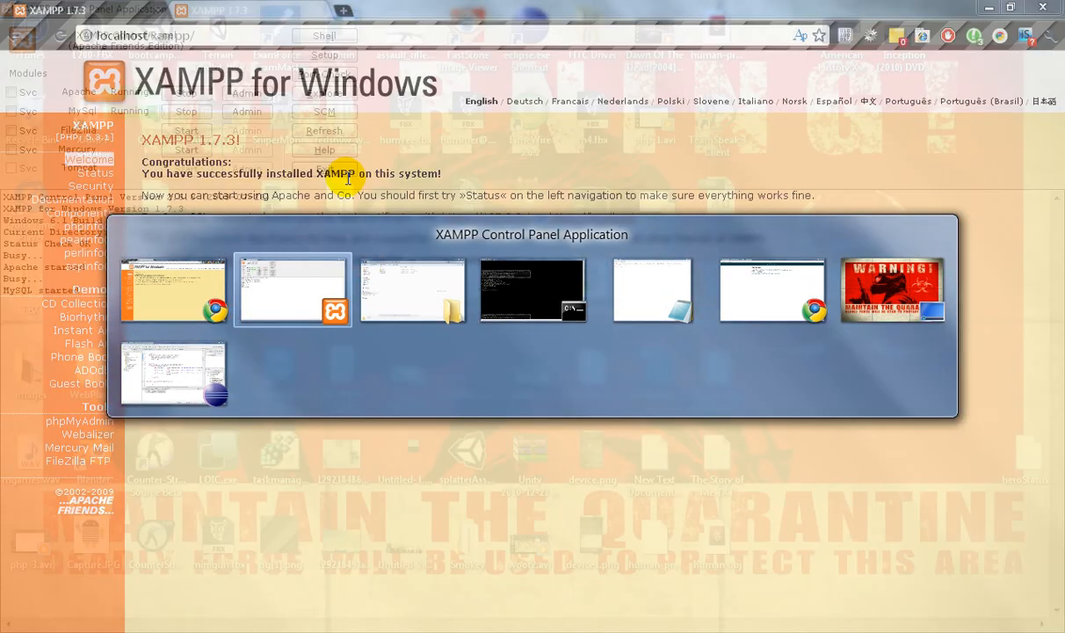
{"action": "key", "text": "alt+Tab"}
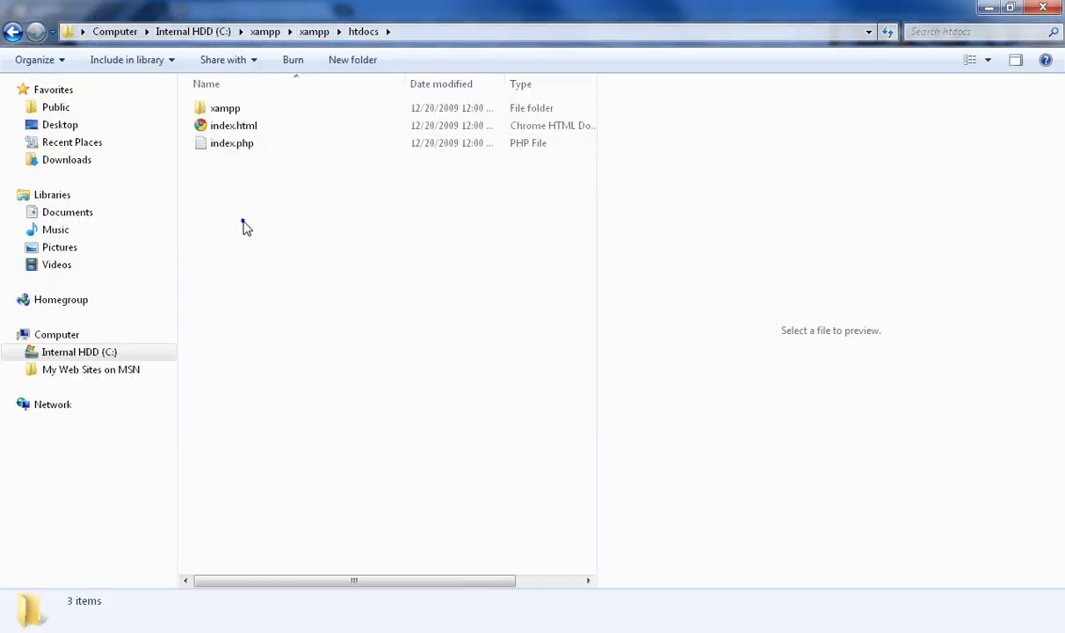
- Leave the htdocs folder and switch back to the Chrome window showing localhost/xampp/
{"action": "right_click", "coordinate": [243, 220]}
{"action": "left_click", "coordinate": [237, 206]}
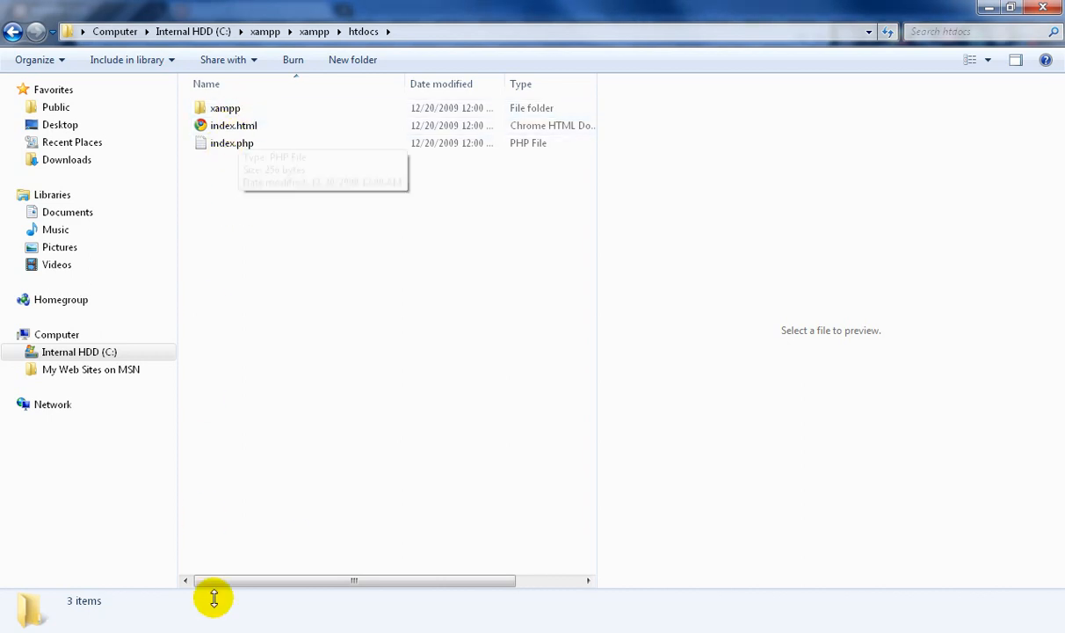
{"action": "left_click", "coordinate": [152, 531]}
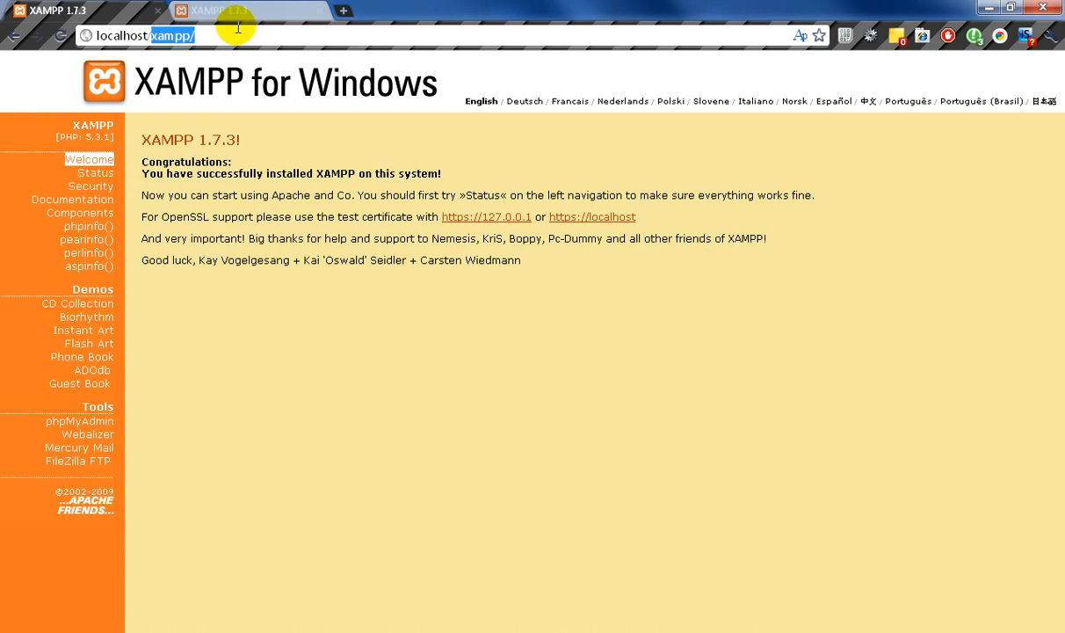
- Load localhost/index.php in the browser and preview the index.php file in the htdocs folder in File Explorer
{"action": "type", "text": "index.ph"}
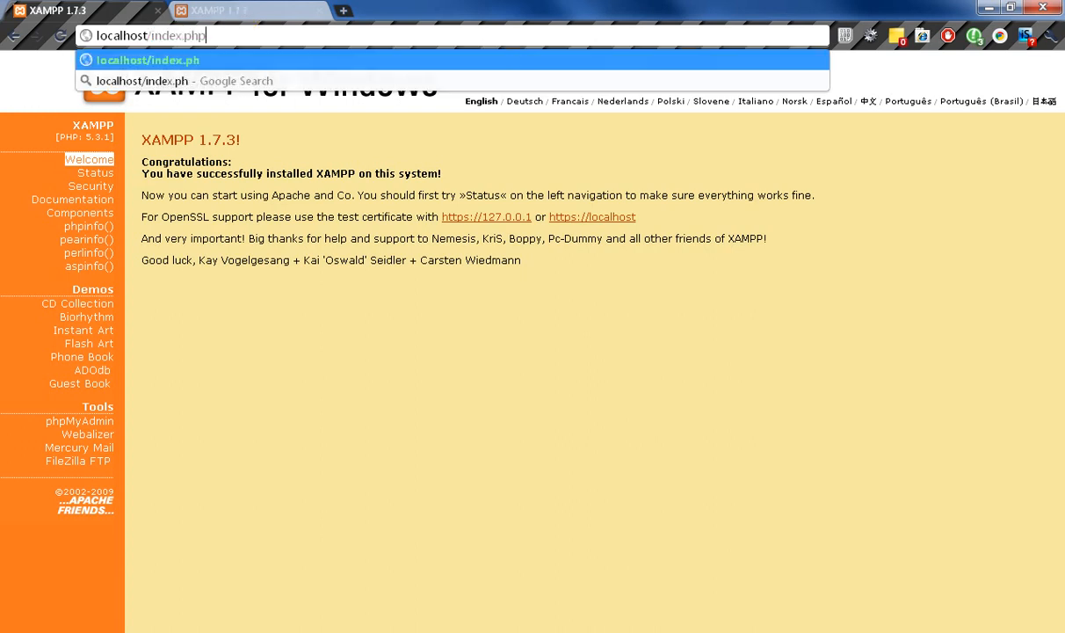
{"action": "key", "text": "Return"}
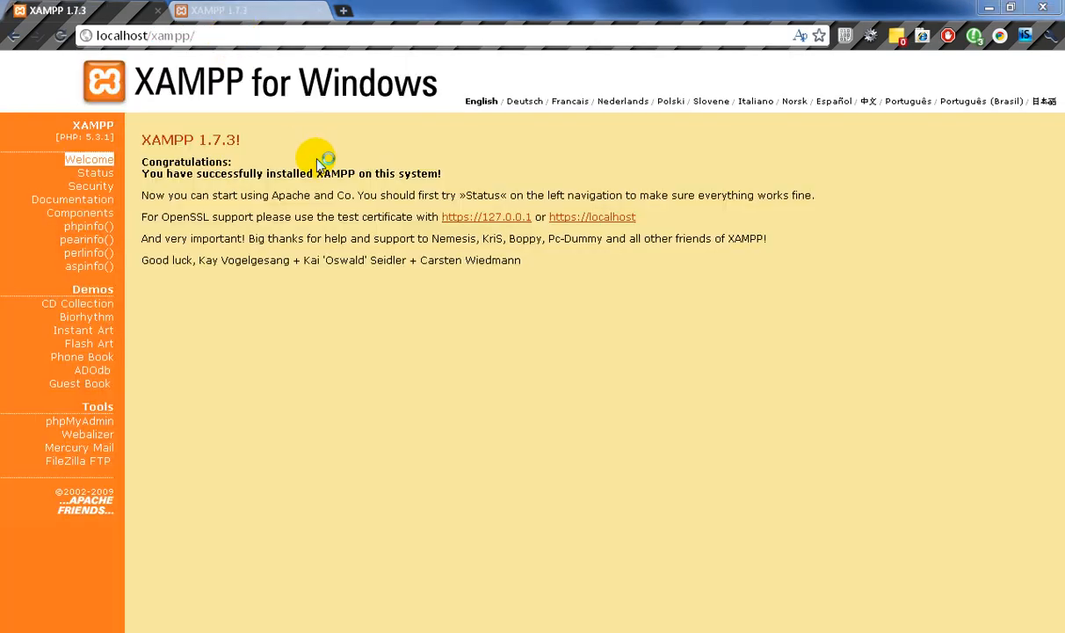
{"action": "key", "text": "alt+Tab"}
{"action": "left_click", "coordinate": [254, 150]}
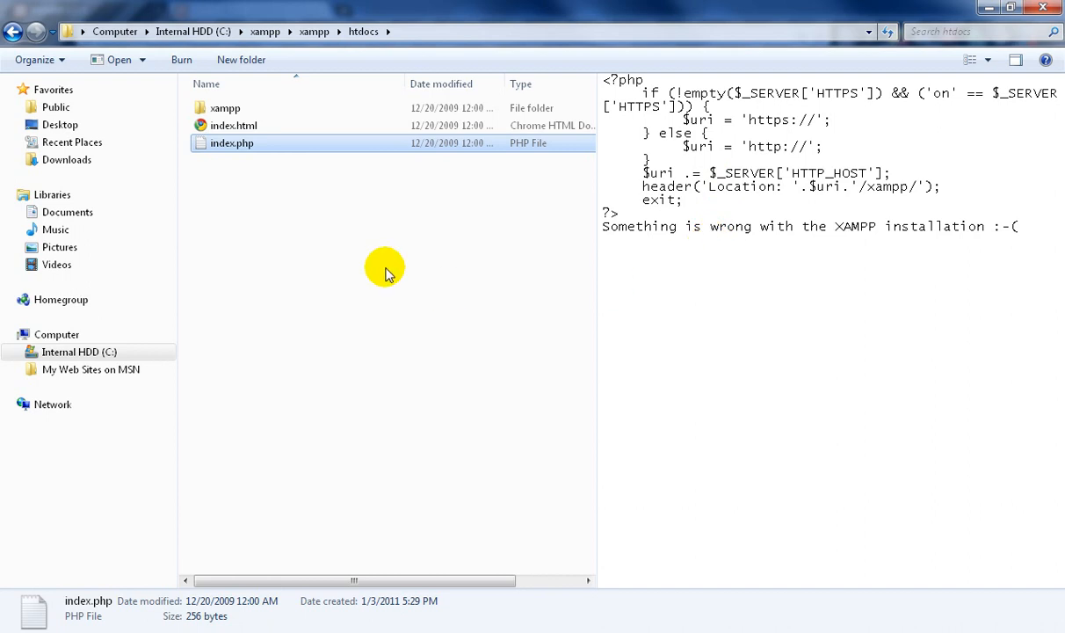
- View the types of new items available in the htdocs folder, and dismiss the list without creating anything
{"action": "right_click", "coordinate": [302, 203]}
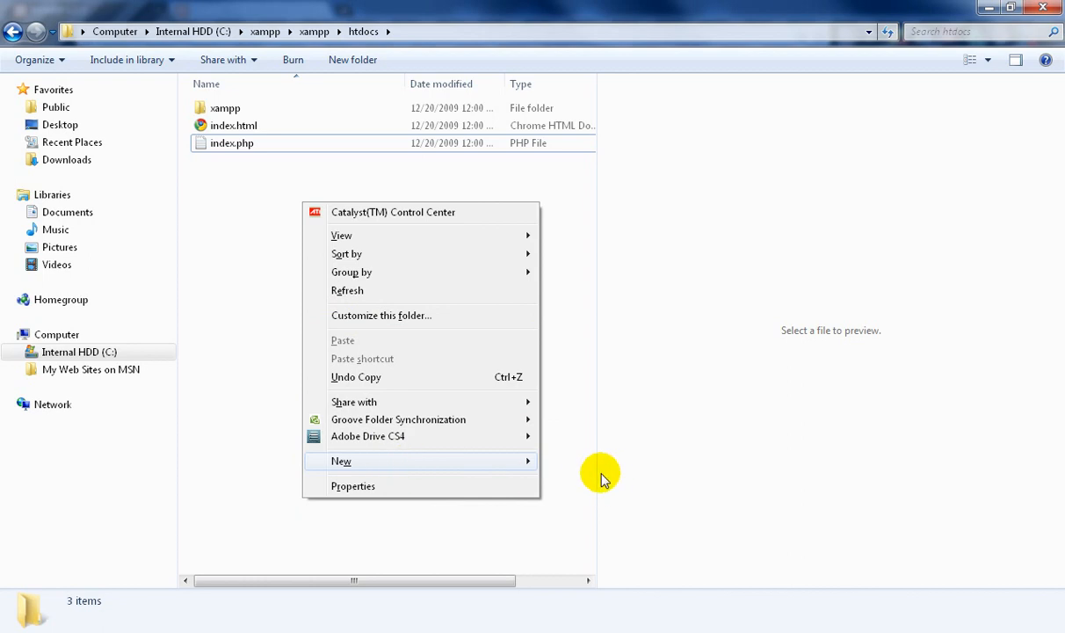
{"action": "mouse_move", "coordinate": [522, 462]}
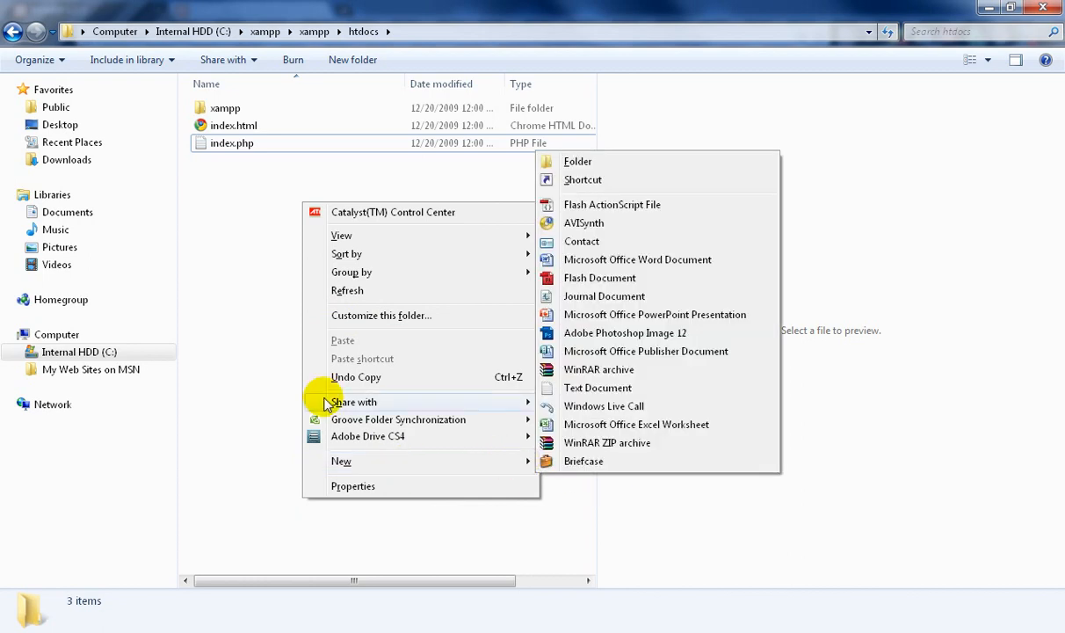
{"action": "left_click", "coordinate": [250, 264]}
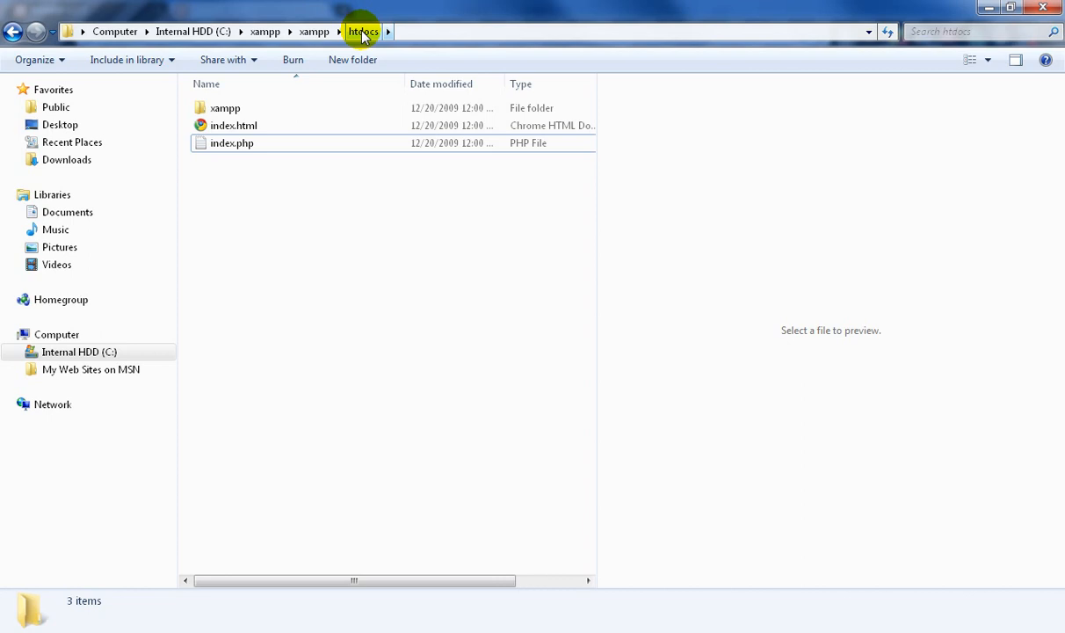
{"action": "left_click", "coordinate": [349, 165]}
- Return to Chrome, check the second XAMPP page, and bring the XAMPP Control Panel back to the front
{"action": "key", "text": "alt+Tab"}
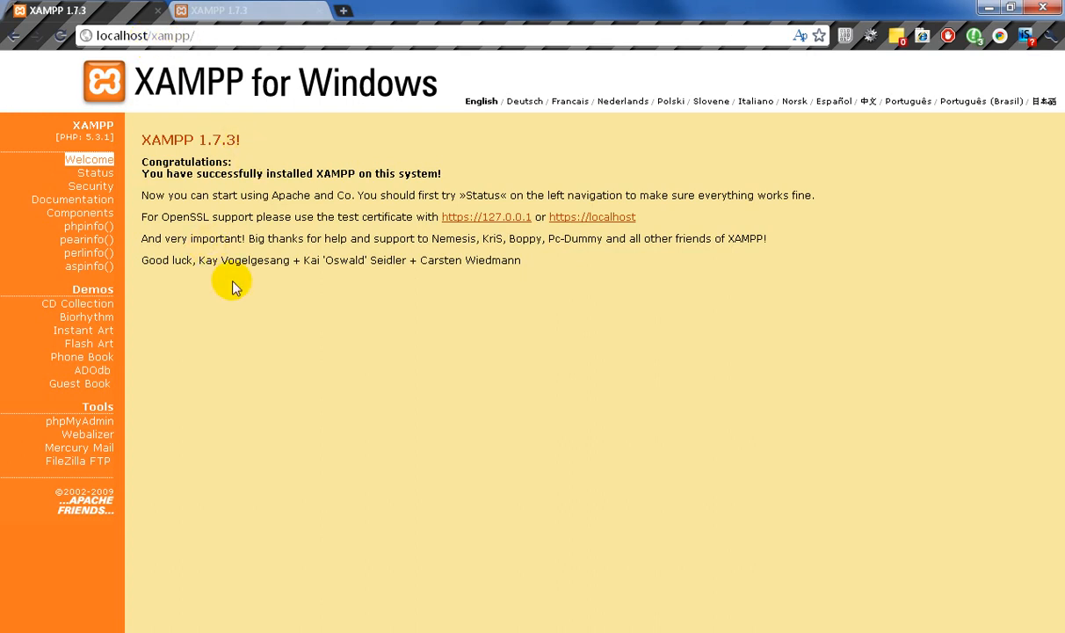
{"action": "left_click", "coordinate": [215, 11]}
{"action": "left_click", "coordinate": [117, 12]}
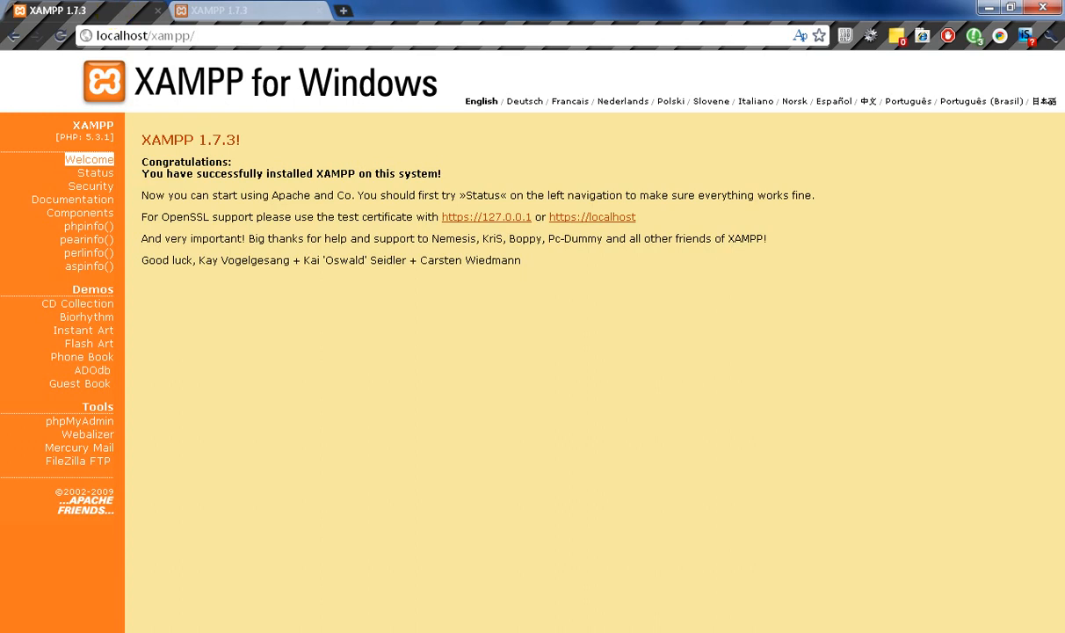
{"action": "left_click", "coordinate": [614, 631]}
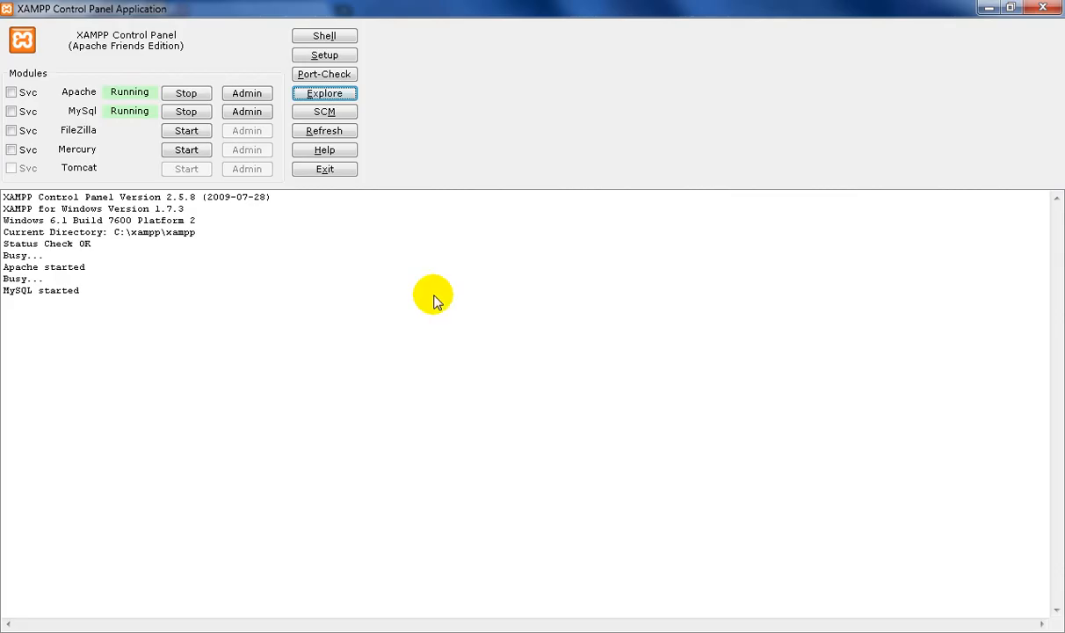